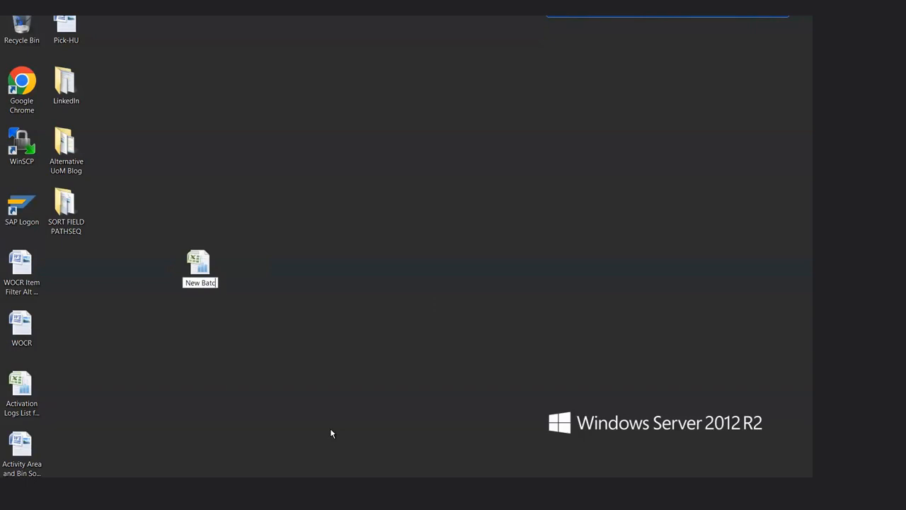
# Step: Name the new Excel workbook on the desktop "New Batch Company Setup"
pyautogui.write('Company Se')
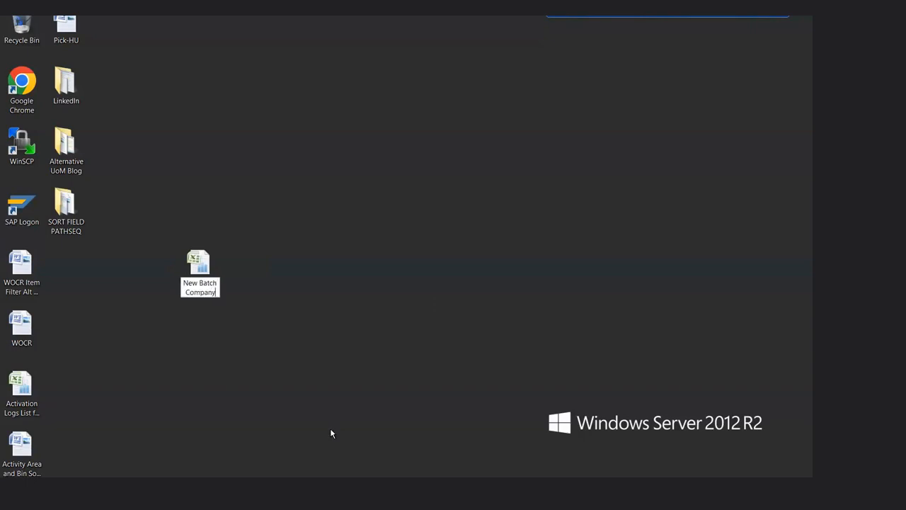
pyautogui.write('tup')
pyautogui.press('Return')
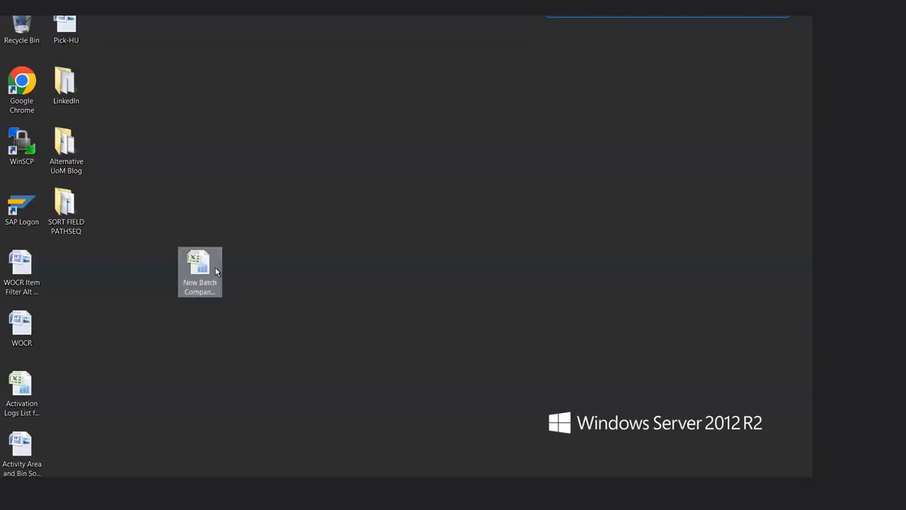
# Step: Rename the workbook to remove the stray bracket at the end of "New Batch Company Setup"
pyautogui.click(216, 271)
pyautogui.rightClick(217, 272)
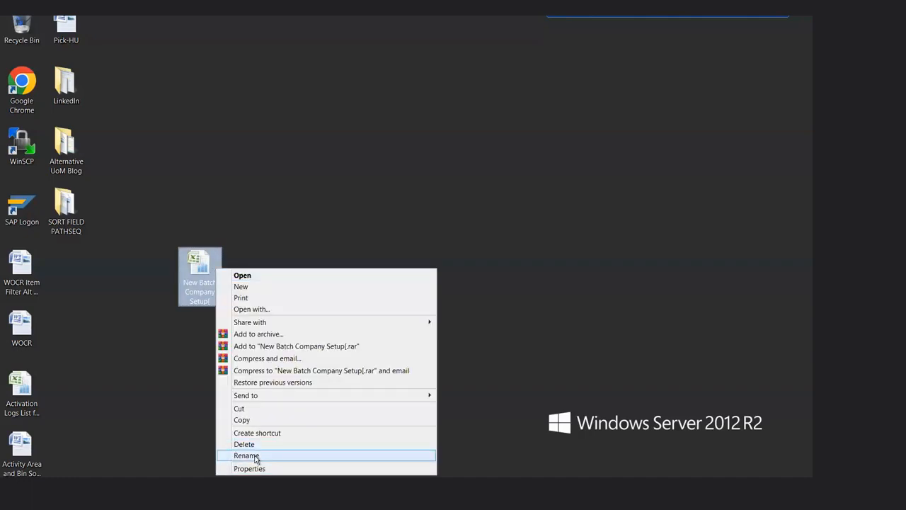
pyautogui.click(255, 456)
pyautogui.press('End')
pyautogui.press('BackSpace')
pyautogui.press('Return')
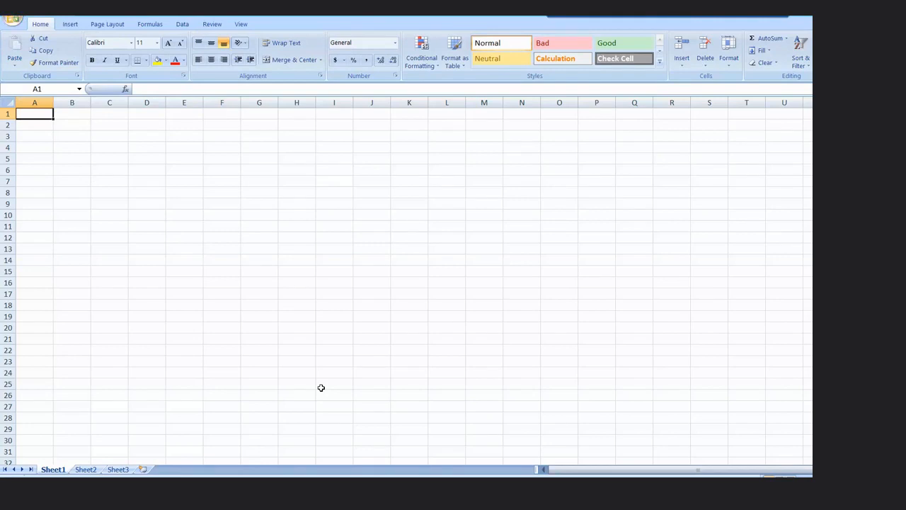
# Step: Enter the label "Company Code" in cell G2 of the empty sheet
pyautogui.press('Right')
pyautogui.press('Right')
pyautogui.press('Right')
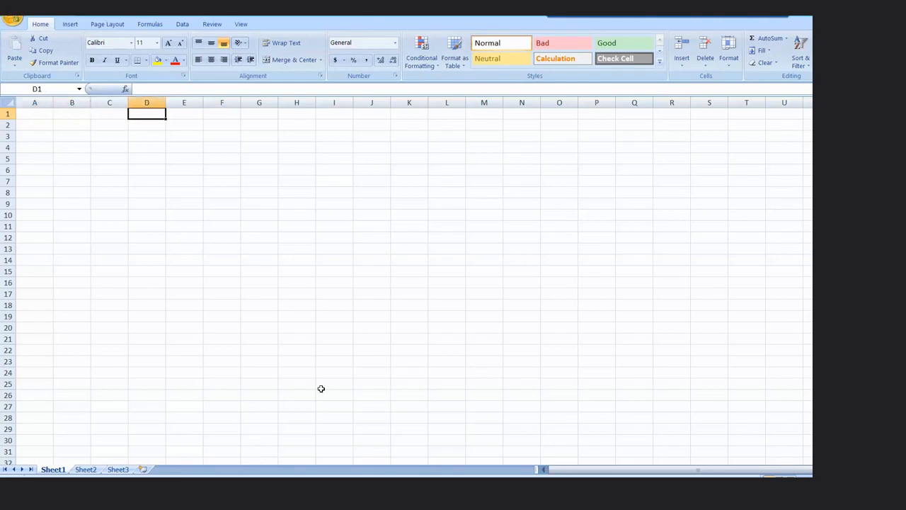
pyautogui.press('Right')
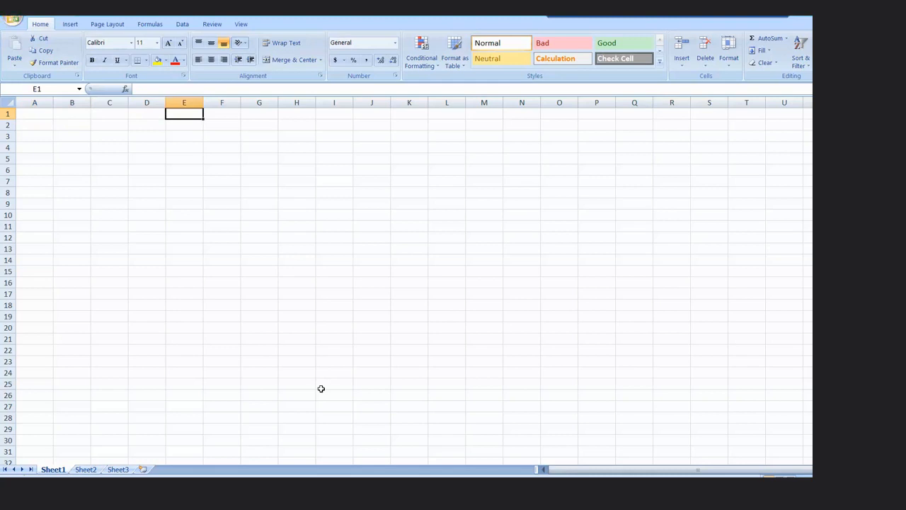
pyautogui.click(368, 130)
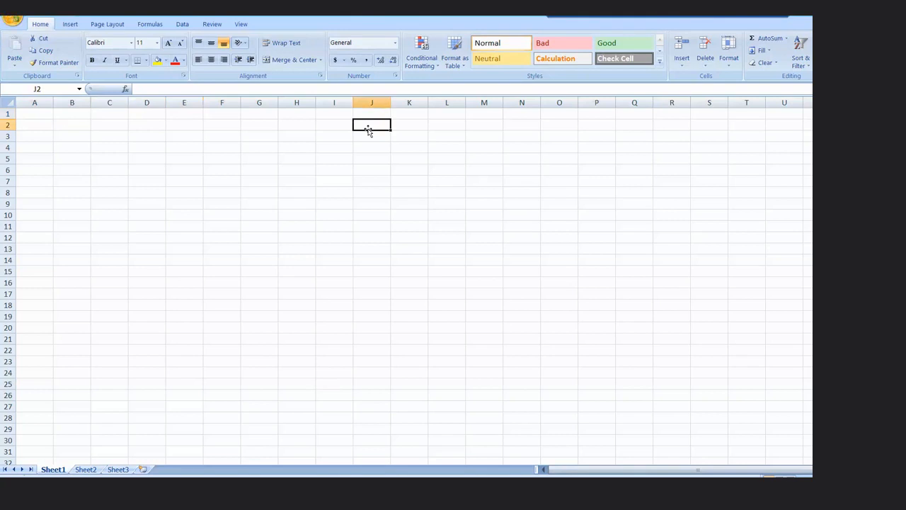
pyautogui.press('Left')
pyautogui.press('Left')
pyautogui.press('Left')
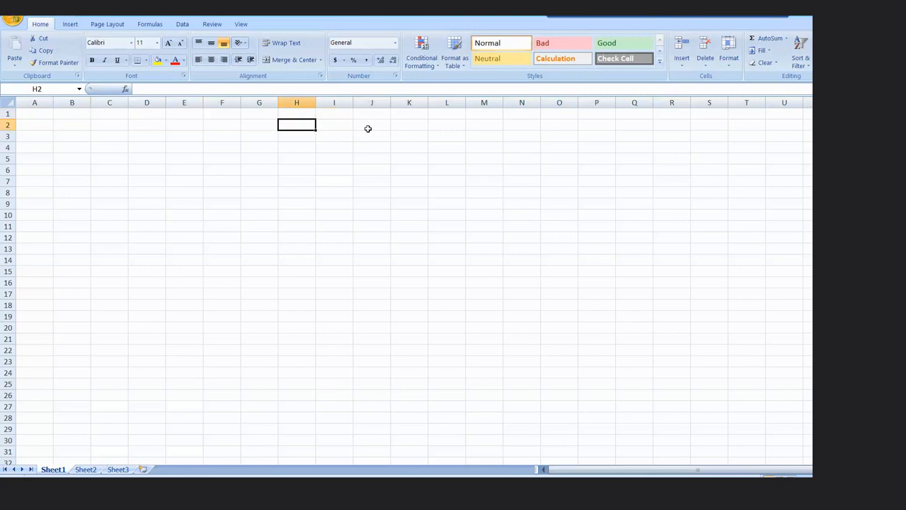
pyautogui.write('COm')
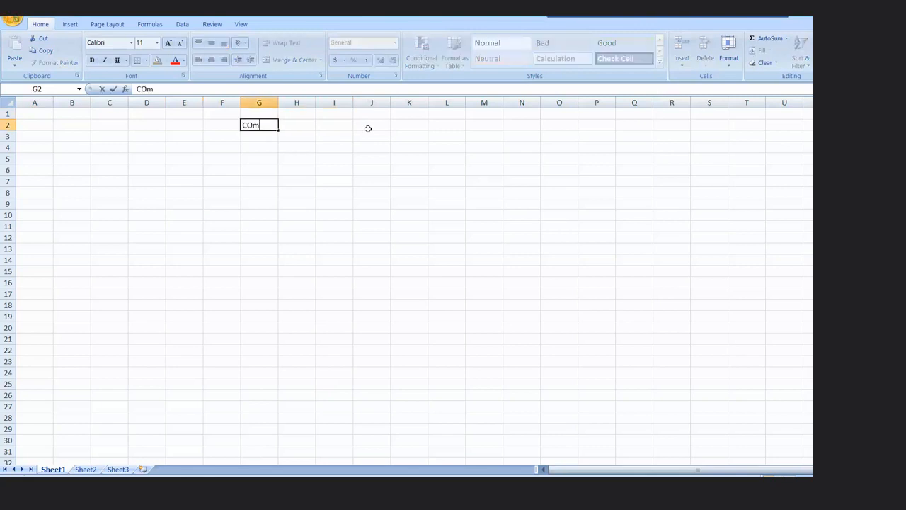
pyautogui.press('BackSpace')
pyautogui.press('BackSpace')
pyautogui.write('ompany Code')
pyautogui.press('Tab')
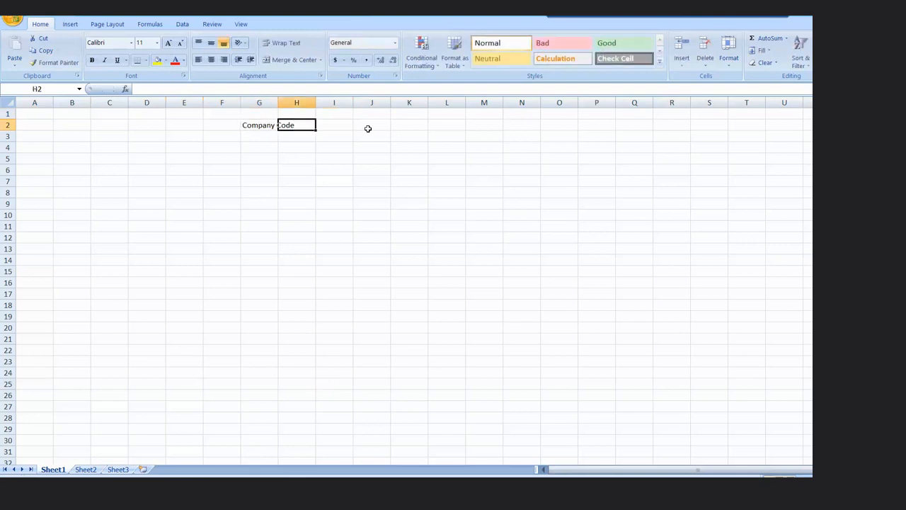
# Step: Enter PNG in cell J2 as the company code value
pyautogui.press('Tab')
pyautogui.press('Tab')
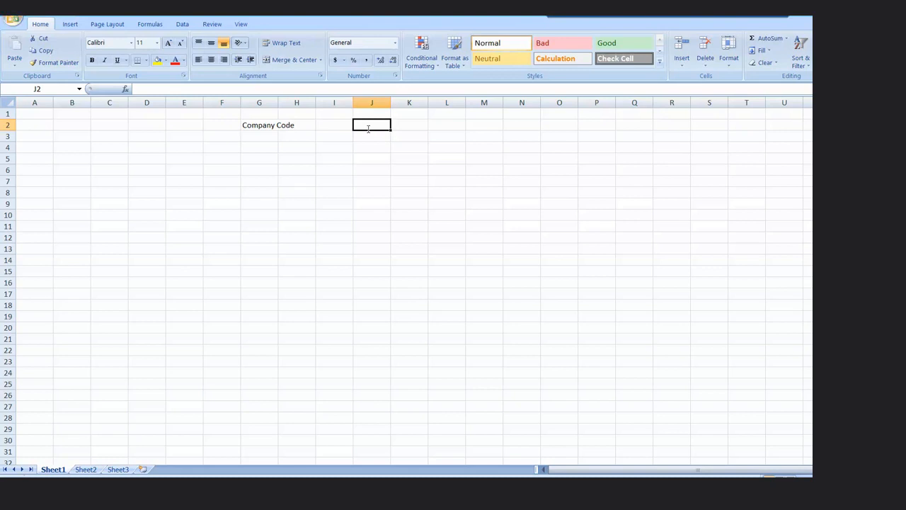
pyautogui.write('PNg')
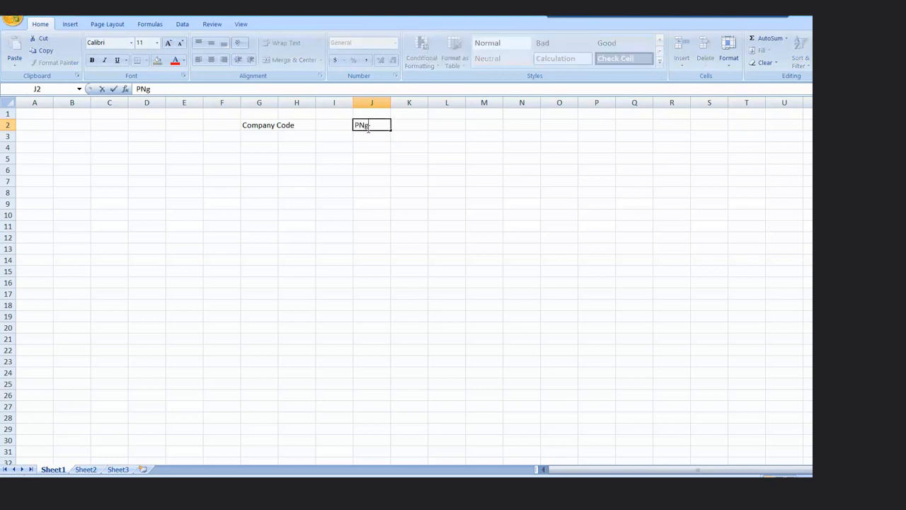
pyautogui.press('BackSpace')
pyautogui.write('G')
pyautogui.press('Return')
# Step: Enter the code PG01 in cell F4, below the company code row
pyautogui.press('Down')
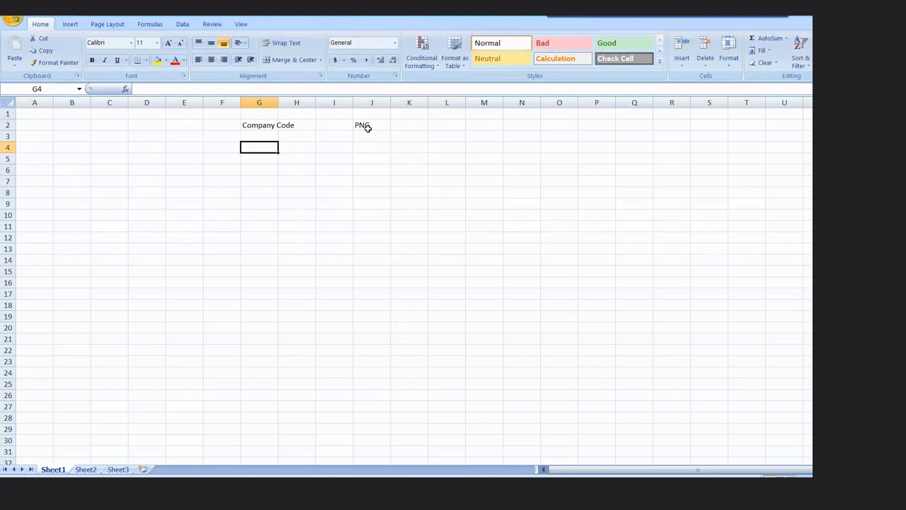
pyautogui.press('Left')
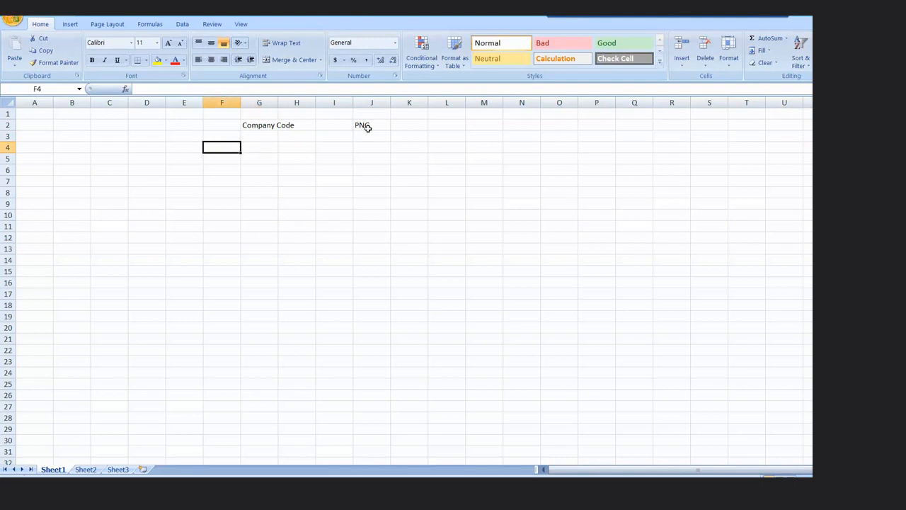
pyautogui.write('P')
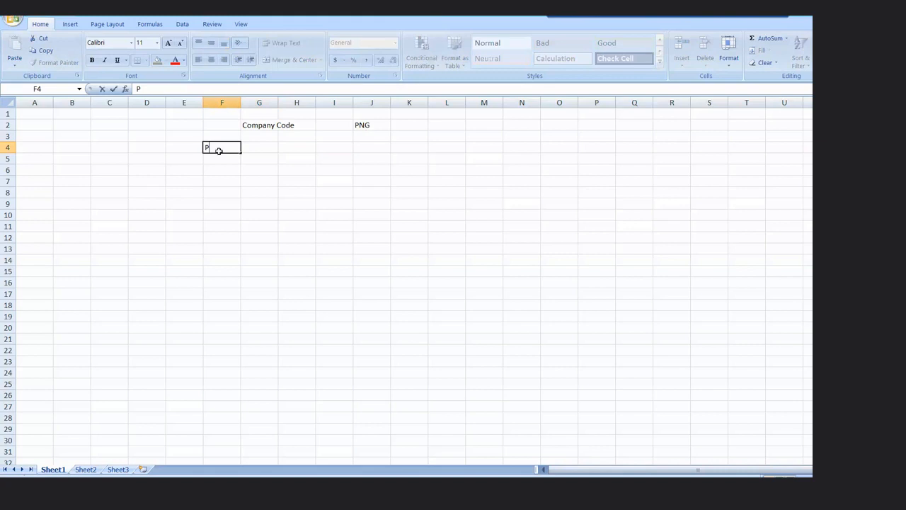
pyautogui.write('G)!')
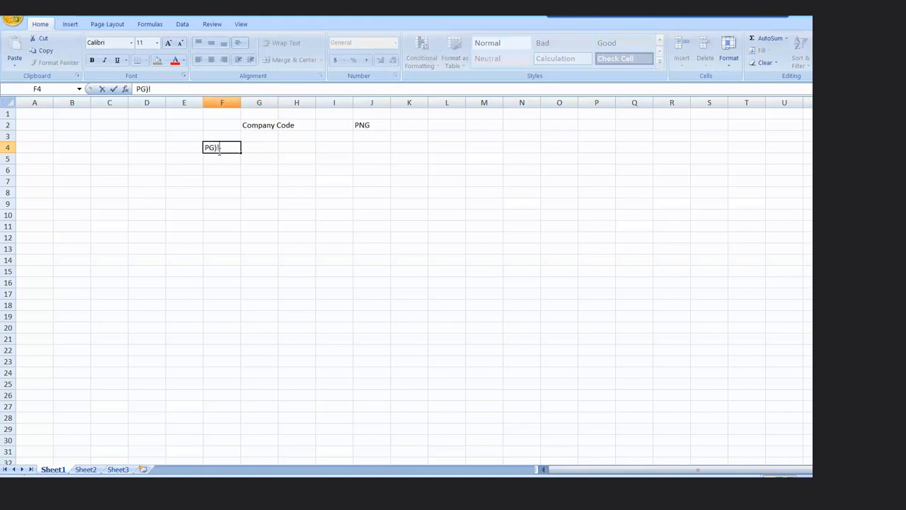
pyautogui.press('BackSpace')
pyautogui.press('BackSpace')
pyautogui.write('01')
pyautogui.press('Return')
# Step: Add the codes PG02, PG03 and PG04 in cells H4, J4 and L4, leaving a blank column between them
pyautogui.press('Up')
pyautogui.press('Right')
pyautogui.press('Right')
pyautogui.write('PG02')
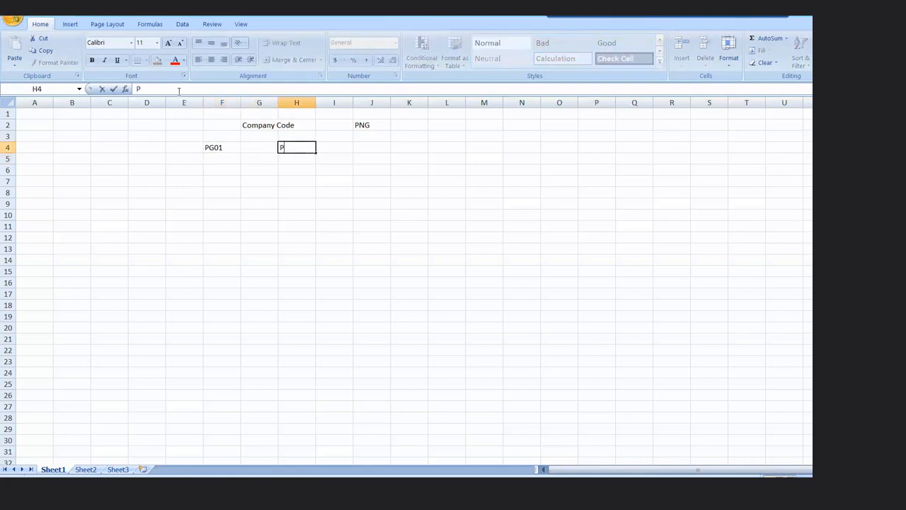
pyautogui.press('Right')
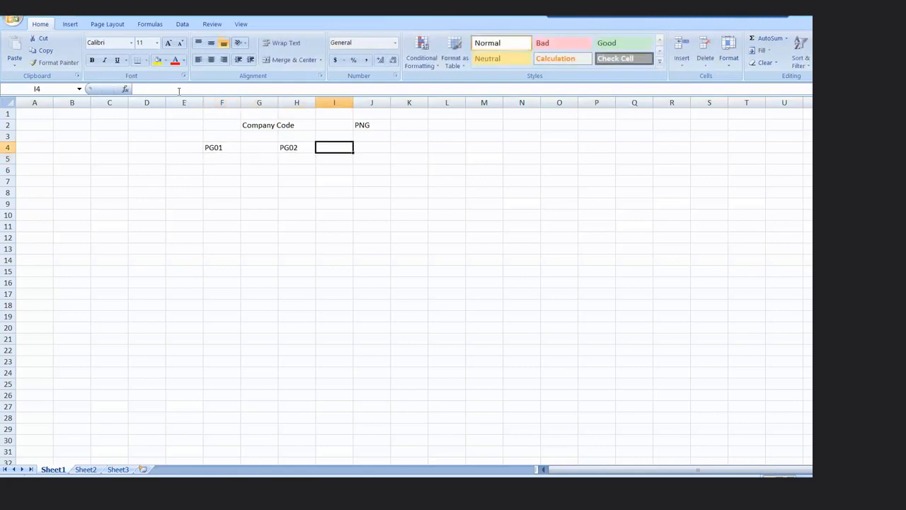
pyautogui.press('Right')
pyautogui.write('PG03')
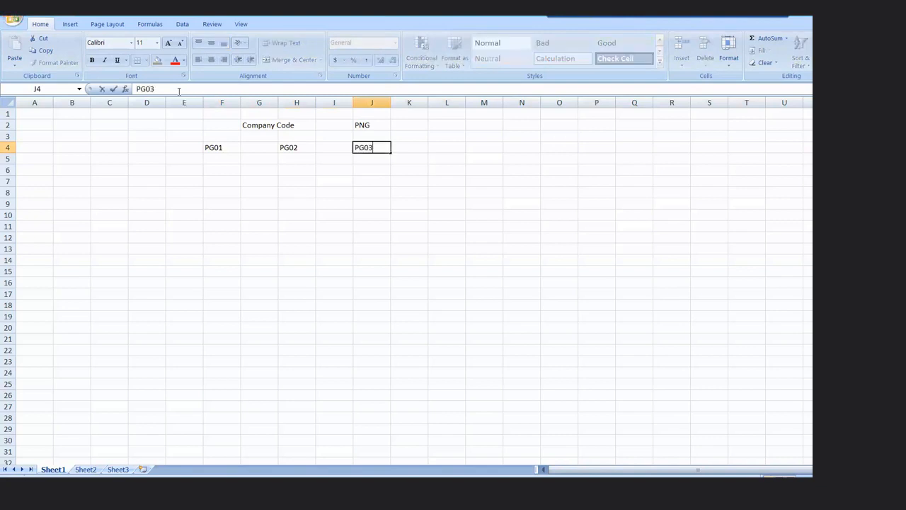
pyautogui.press('Right')
pyautogui.press('Right')
pyautogui.write('PG04')
pyautogui.press('Return')
# Step: Enter the person's first name in cell F5, beneath PG01
pyautogui.press('Left')
pyautogui.press('Left')
pyautogui.press('Left')
pyautogui.press('Left')
pyautogui.press('Left')
pyautogui.press('Left')
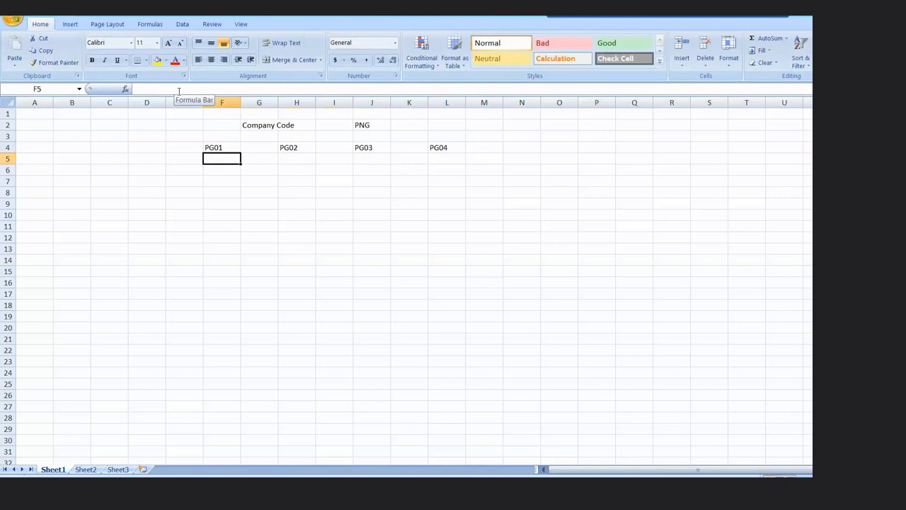
pyautogui.write('Aravn')
pyautogui.press('BackSpace')
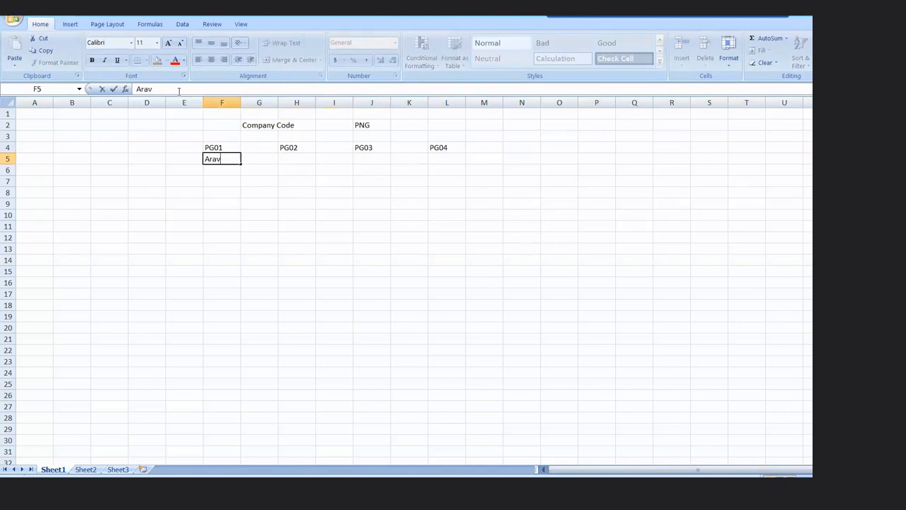
pyautogui.write('inth')
# Step: Enter ABC, XYZ and PQR in cells H5, J5 and L5, beneath PG02, PG03 and PG04
pyautogui.press('Right')
pyautogui.press('Right')
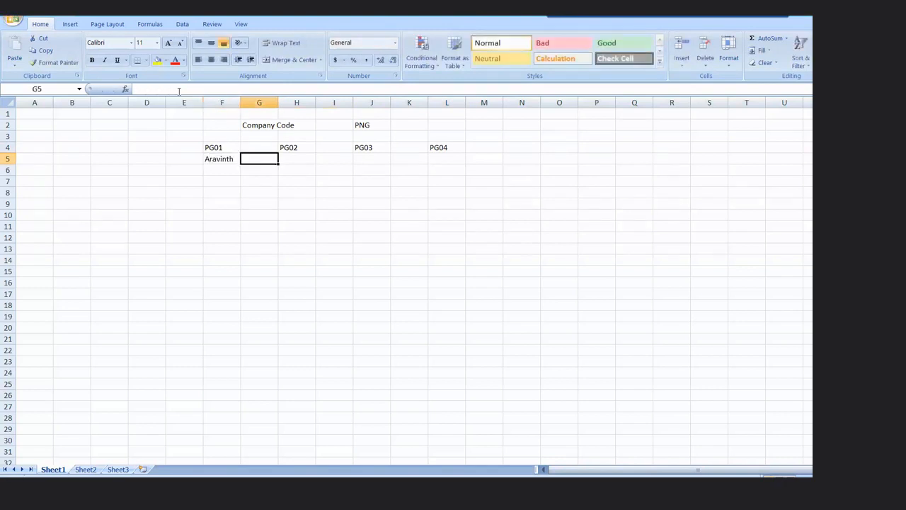
pyautogui.write('ABC')
pyautogui.press('Right')
pyautogui.press('Right')
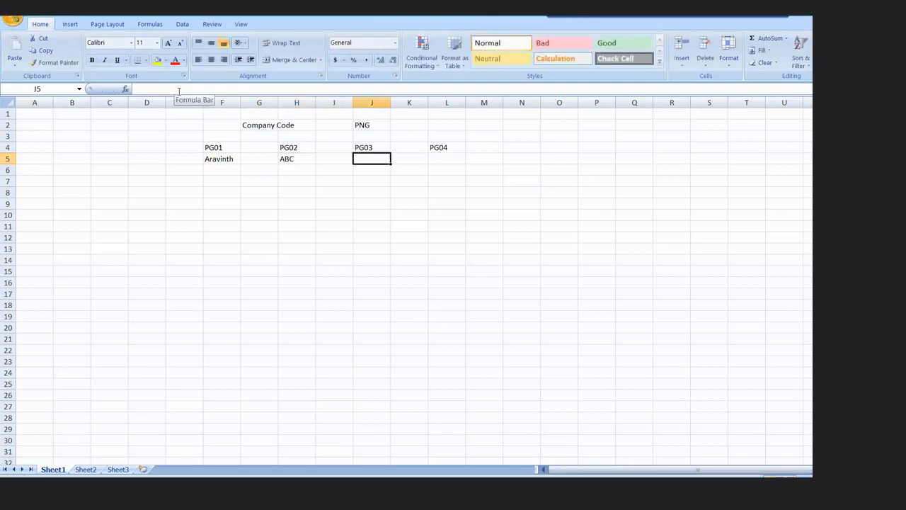
pyautogui.write('XYZ')
pyautogui.press('Right')
pyautogui.press('Right')
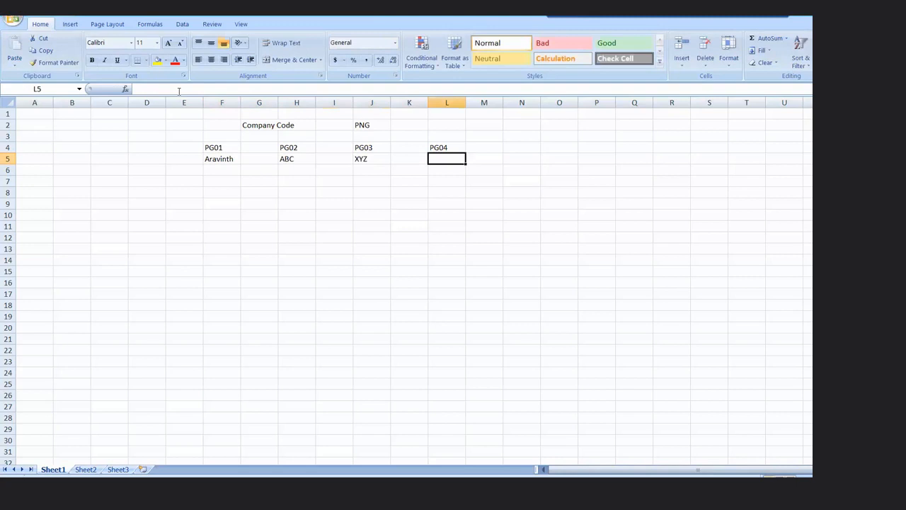
pyautogui.write('PQR')
pyautogui.press('Return')
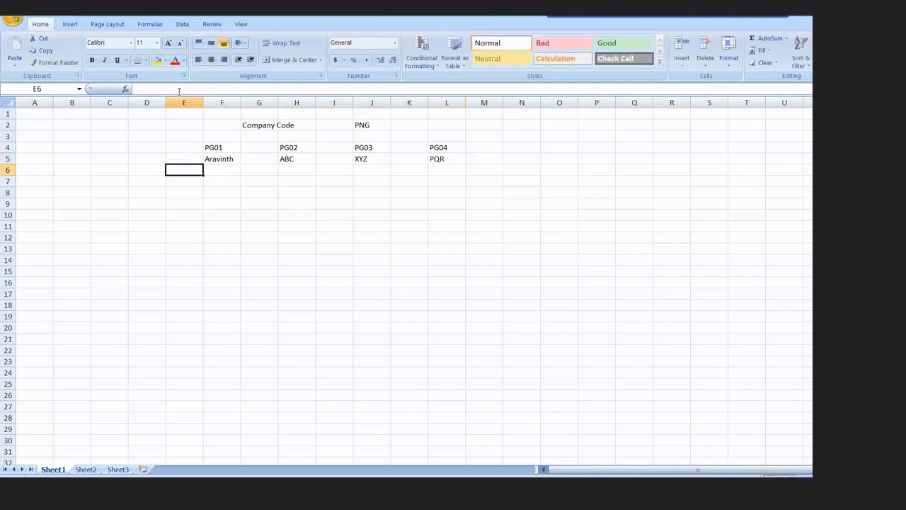
# Step: Add a fifth code PG05 in cell N4 with RS beneath it in N5
pyautogui.press('Up')
pyautogui.press('Right')
pyautogui.press('Right')
pyautogui.press('Right')
pyautogui.press('Right')
pyautogui.press('Right')
pyautogui.press('Right')
pyautogui.press('Right')
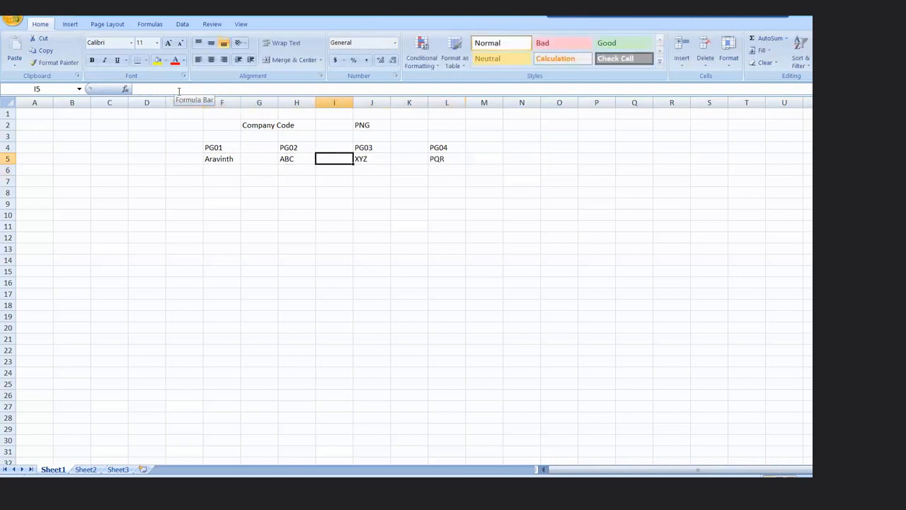
pyautogui.press('Right')
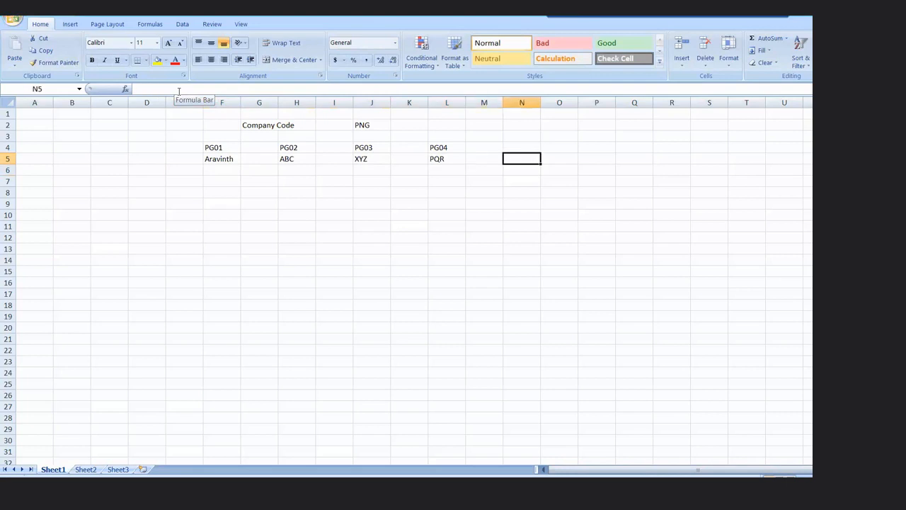
pyautogui.press('Up')
pyautogui.write('PG05')
pyautogui.press('Return')
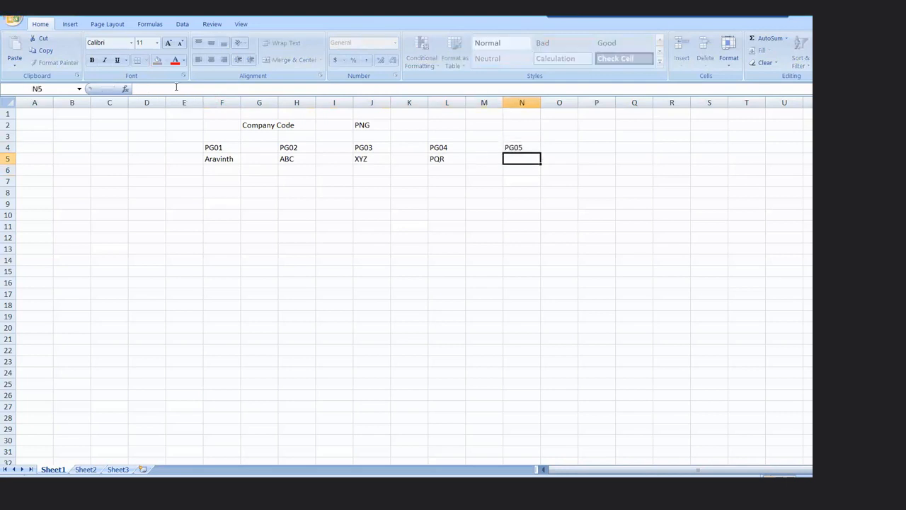
pyautogui.write('RS')
pyautogui.press('Return')
# Step: Enter USA in cell F6 as the location for PG01
pyautogui.press('Left')
pyautogui.press('Left')
pyautogui.press('Left')
pyautogui.press('Left')
pyautogui.press('Left')
pyautogui.press('Left')
pyautogui.press('Left')
pyautogui.press('Left')
pyautogui.write('USA')
pyautogui.press('Right')
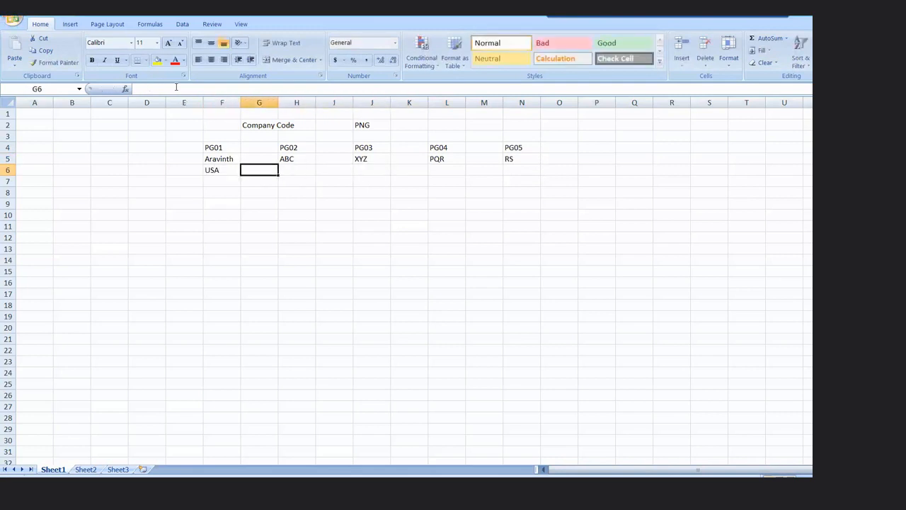
pyautogui.press('Right')
pyautogui.press('Left')
pyautogui.press('Left')
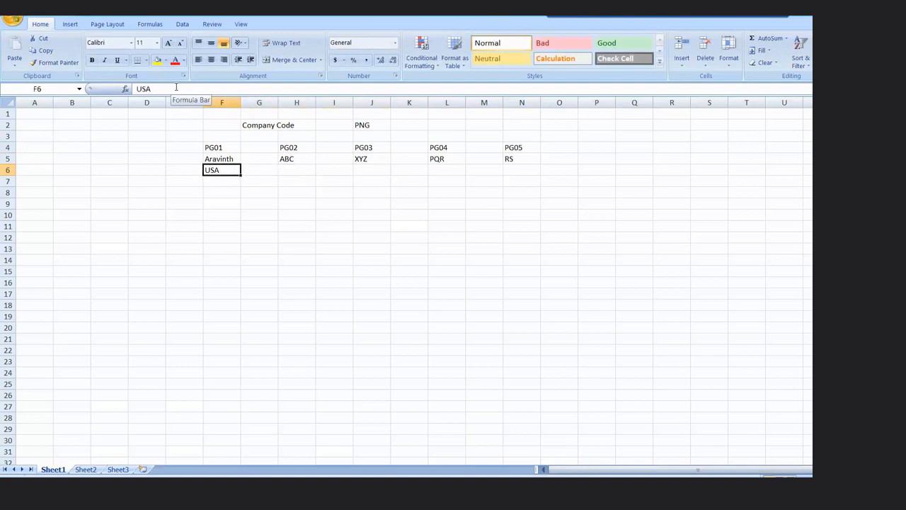
# Step: Replace the location for PG01 in cell F6 with Chicago
pyautogui.write('Chaicha')
pyautogui.press('BackSpace')
pyautogui.press('BackSpace')
pyautogui.press('BackSpace')
pyautogui.press('BackSpace')
pyautogui.press('BackSpace')
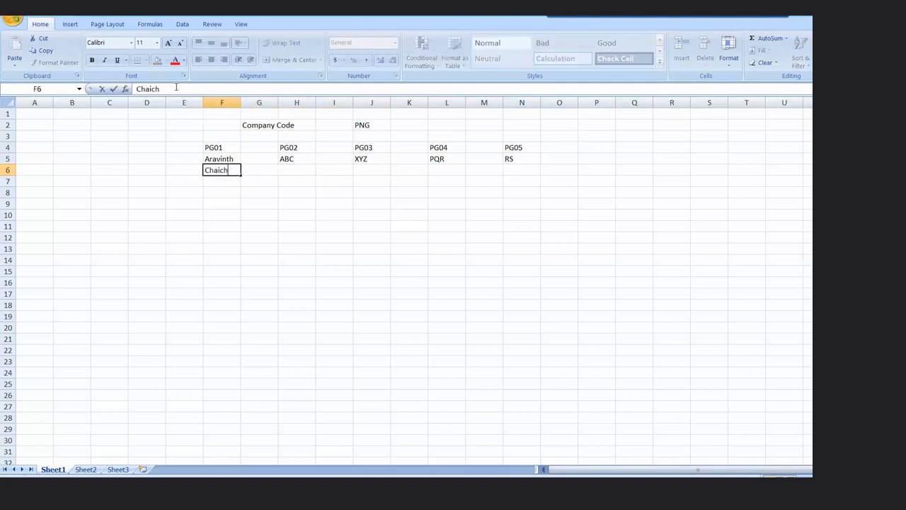
pyautogui.write('icago')
# Step: Enter the locations "Denamrk" in H6 for PG02 and "Shanghai" in J6 for PG03
pyautogui.press('Right')
pyautogui.press('Right')
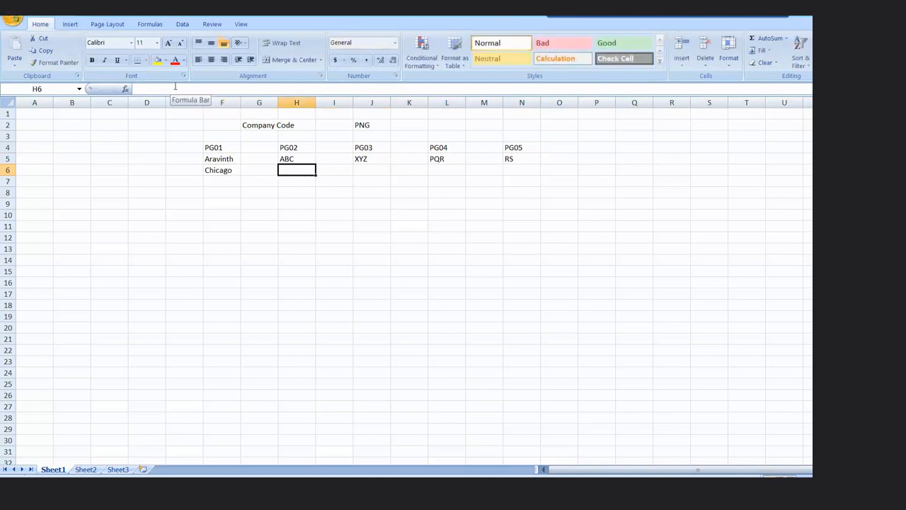
pyautogui.write('Denamrk')
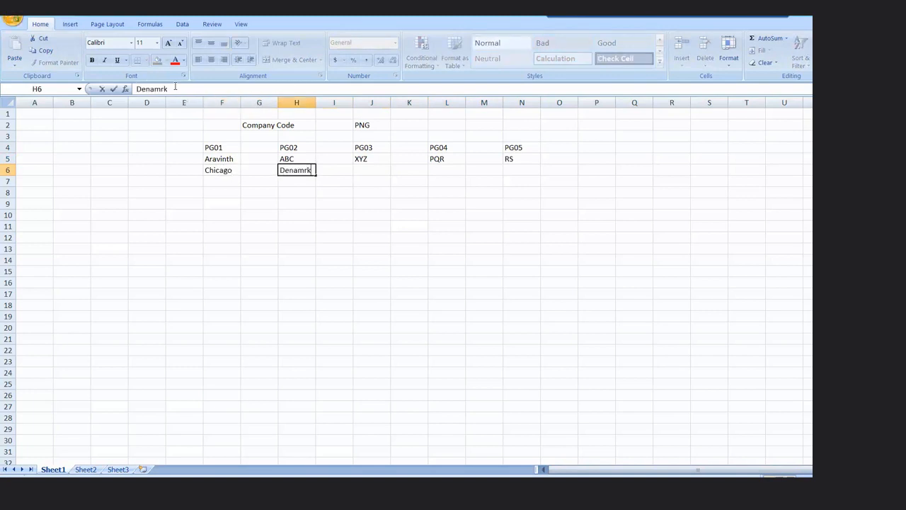
pyautogui.press('Right')
pyautogui.press('Right')
pyautogui.write('Shanghai')
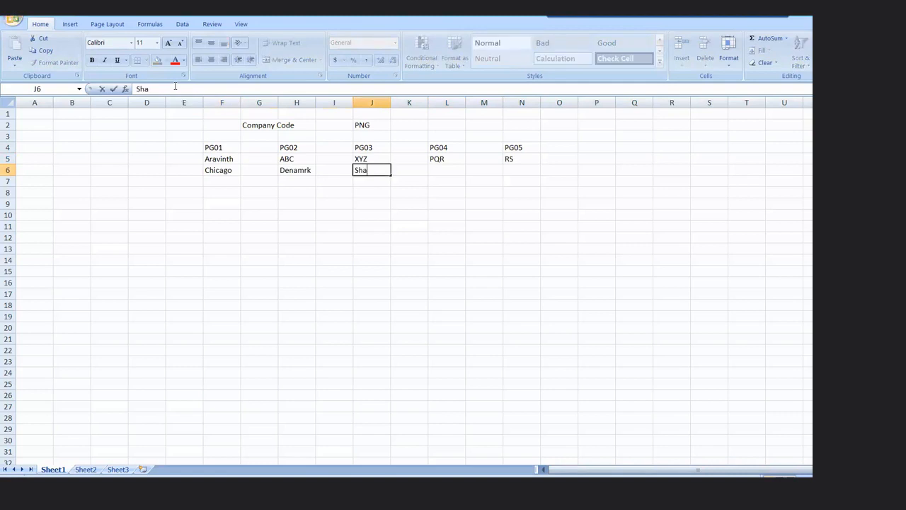
pyautogui.press('Right')
pyautogui.press('Right')
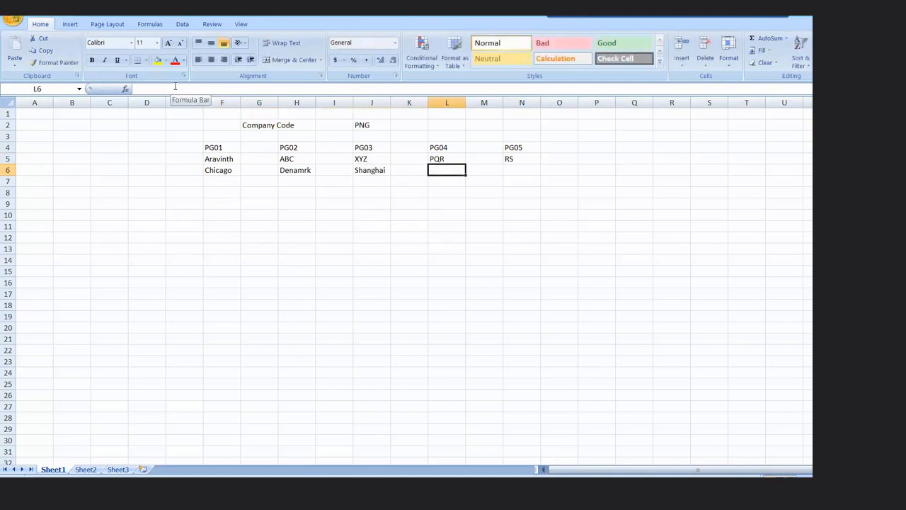
# Step: Enter the locations "Sao Paolo" in L6 for PG04 and "Mumbai" in N6 for PG05
pyautogui.write('Sao')
pyautogui.write(' Pola')
pyautogui.press('BackSpace')
pyautogui.press('BackSpace')
pyautogui.press('BackSpace')
pyautogui.write('aolo')
pyautogui.press('Right')
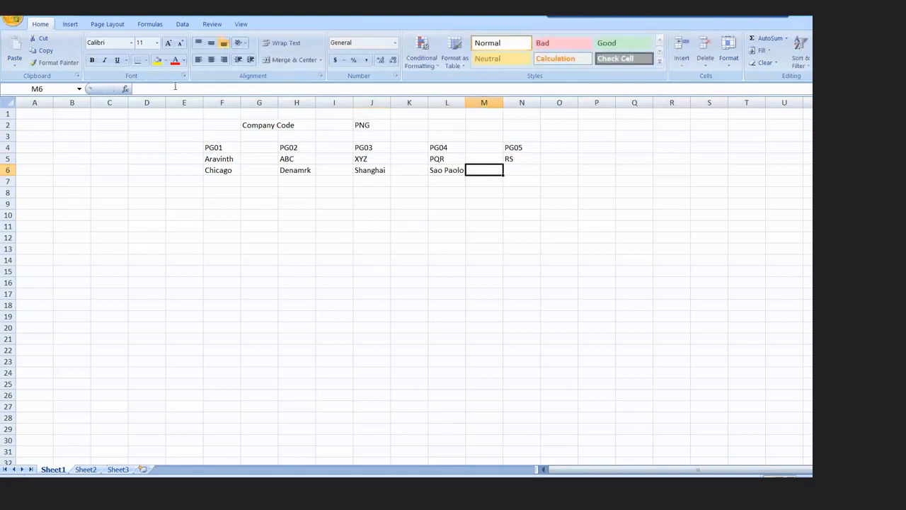
pyautogui.press('Right')
pyautogui.write('Mumbai')
pyautogui.press('Return')
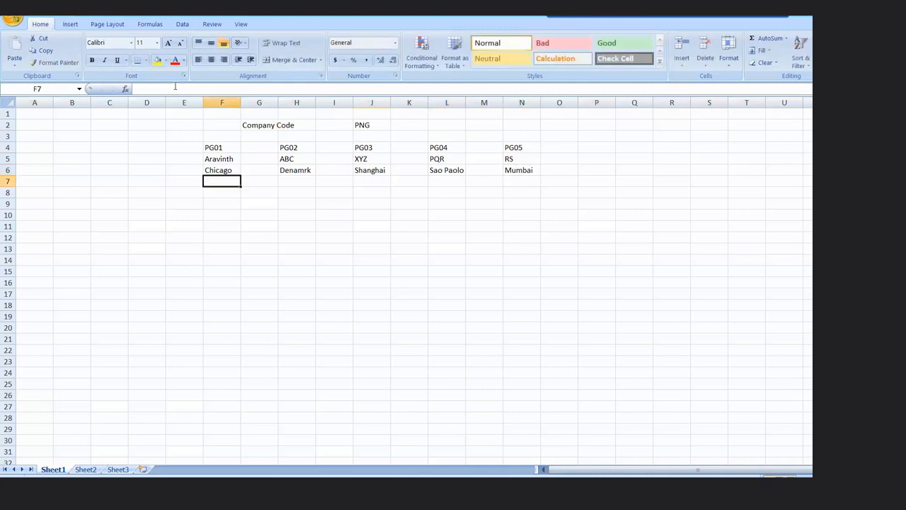
pyautogui.press('Left')
pyautogui.press('Right')
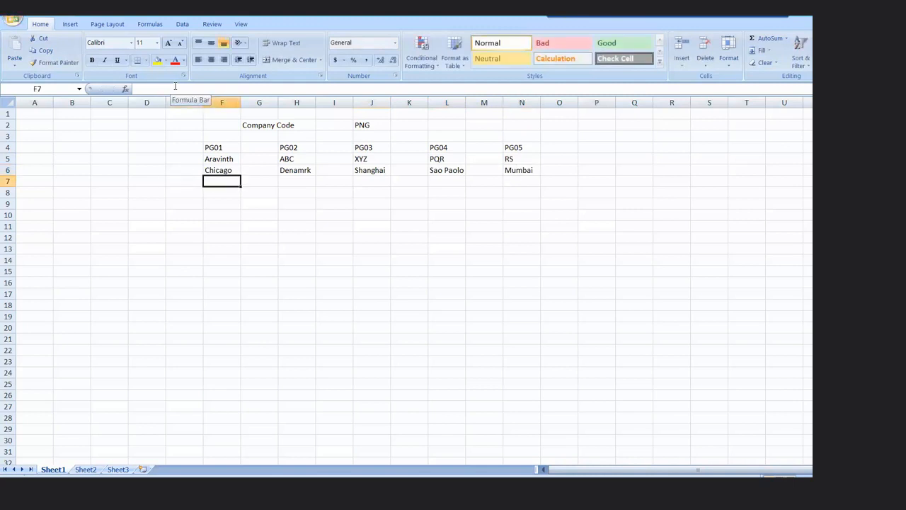
pyautogui.press('Up')
pyautogui.press('Up')
pyautogui.press('Down')
pyautogui.press('Up')
pyautogui.press('Up')
pyautogui.press('Up')
pyautogui.press('Right')
pyautogui.press('Right')
pyautogui.press('Right')
pyautogui.press('Up')
pyautogui.press('Right')
pyautogui.press('Down')
pyautogui.press('Down')
pyautogui.press('Down')
pyautogui.press('Left')
pyautogui.press('Left')
pyautogui.press('Left')
pyautogui.press('Left')
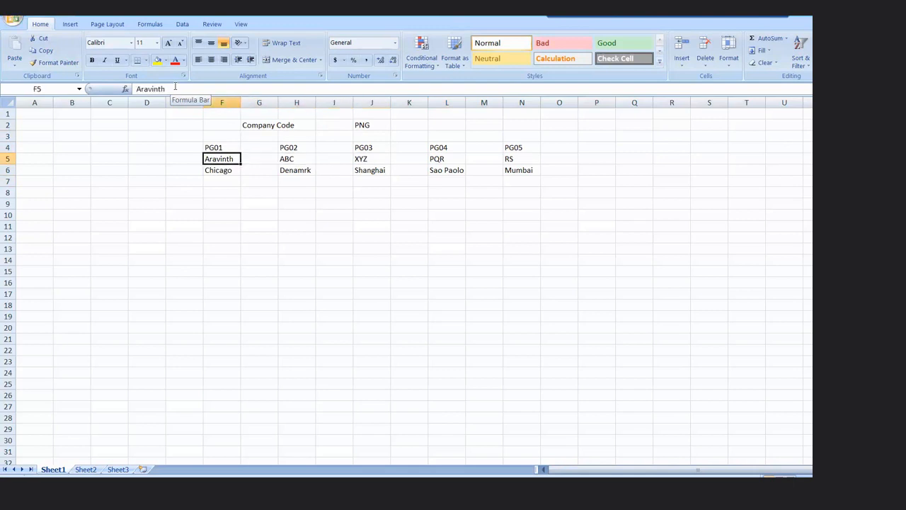
# Step: Replace the locations with "Mumbai" in F6 for PG01 and "Pune" in H6 for PG02
pyautogui.press('Left')
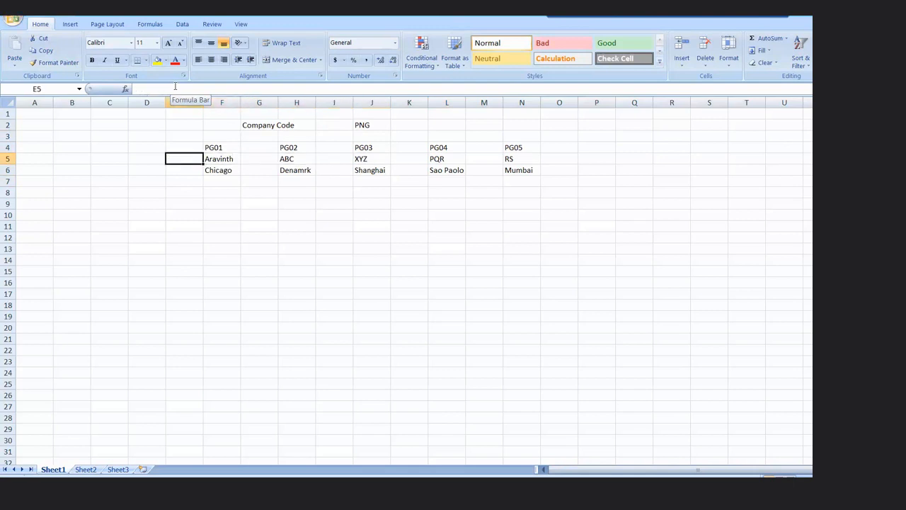
pyautogui.press('Right')
pyautogui.press('Right')
pyautogui.press('Down')
pyautogui.press('Left')
pyautogui.write('Mumbai')
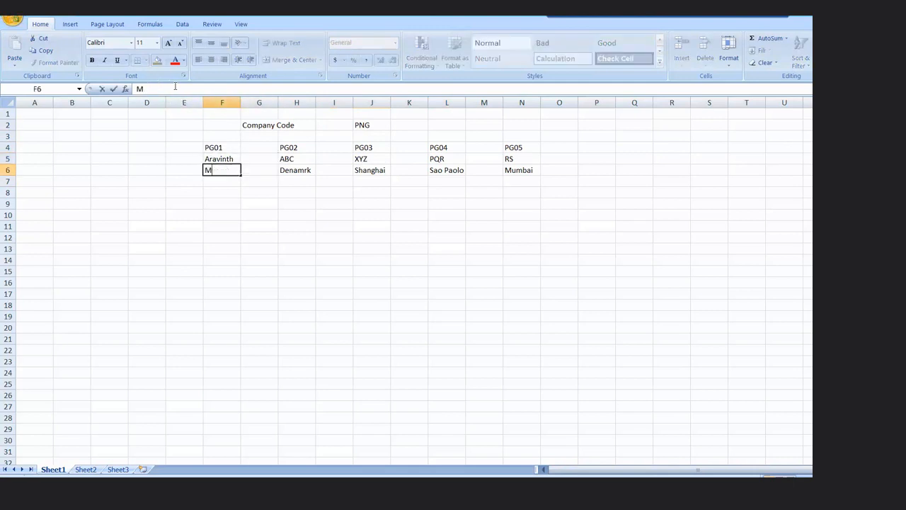
pyautogui.press('Right')
pyautogui.press('Right')
pyautogui.write('Pune')
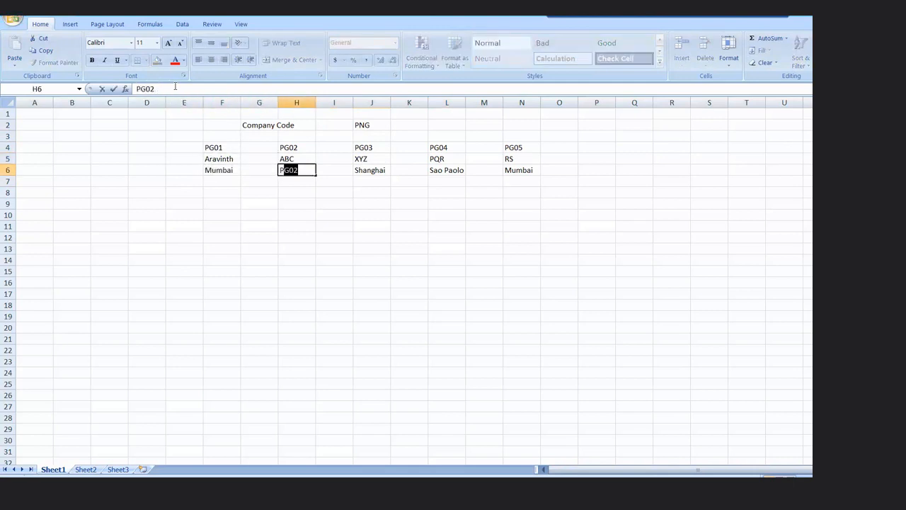